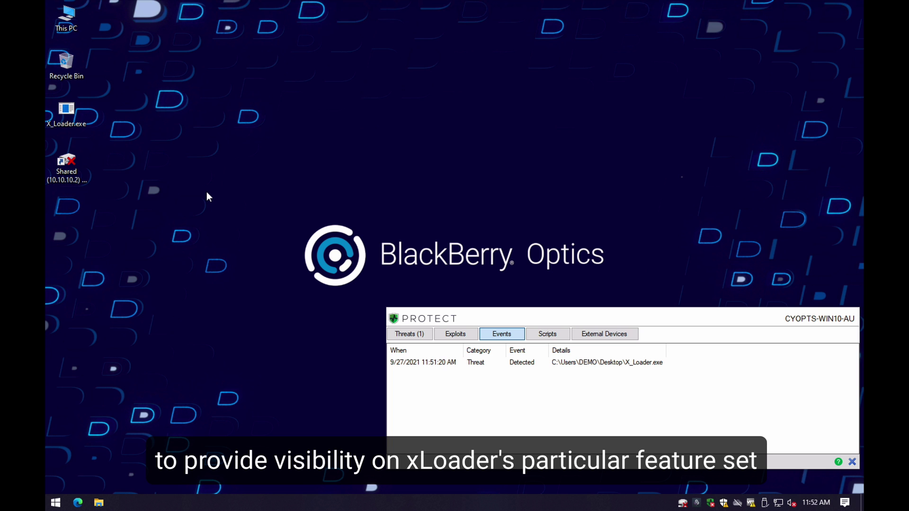
- Launch the X_Loader.exe sample from the desktop, accepting the unverified-publisher security warning
{"action": "double_click", "coordinate": [61, 122]}
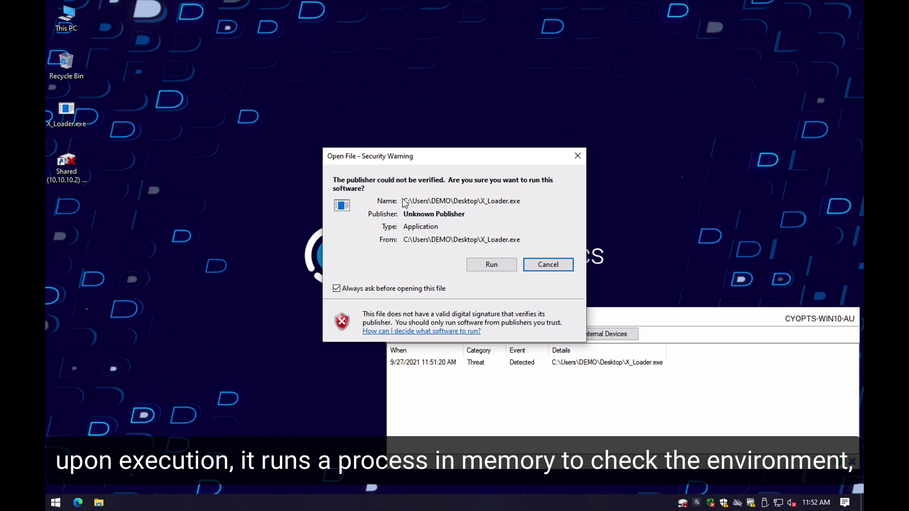
{"action": "left_click", "coordinate": [484, 265]}
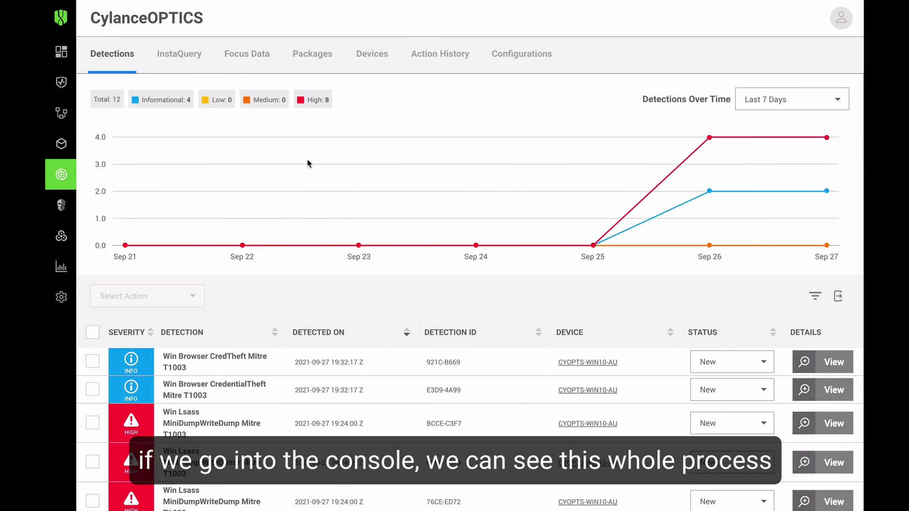
- Show the Focus Data list of X_Loader.exe and explorer.exe artifacts in CylanceOPTICS
{"action": "left_click", "coordinate": [248, 54]}
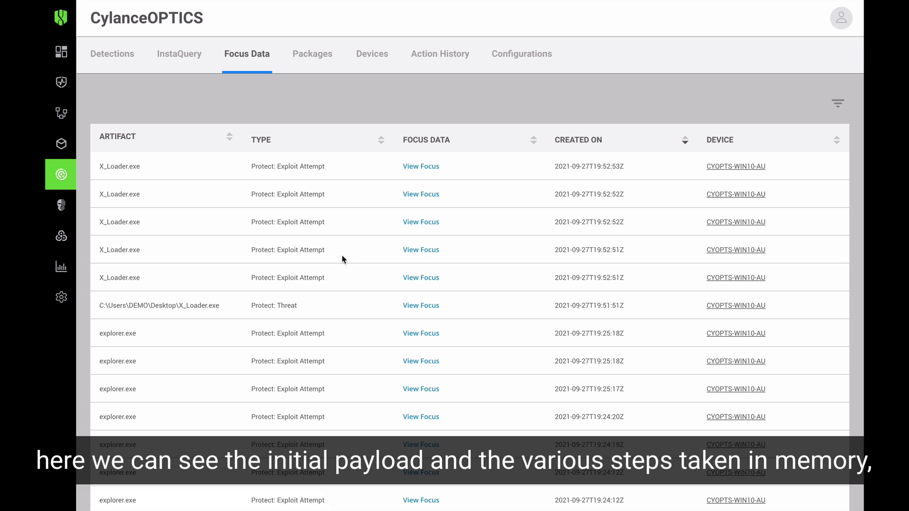
- Open the newest X_Loader.exe attempt's focus data and step through the File open and MaliciousPayload events
{"action": "left_click", "coordinate": [420, 168]}
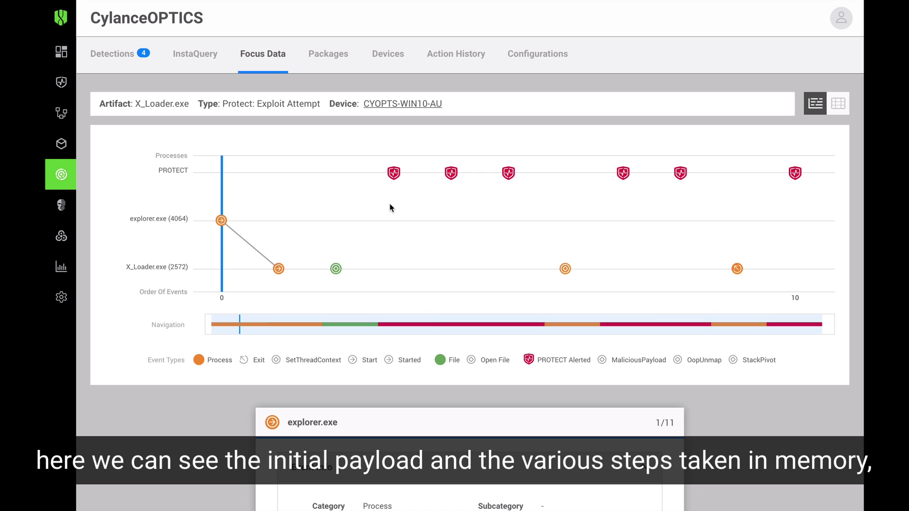
{"action": "scroll", "coordinate": [576, 225], "scroll_direction": "down", "scroll_amount": 5}
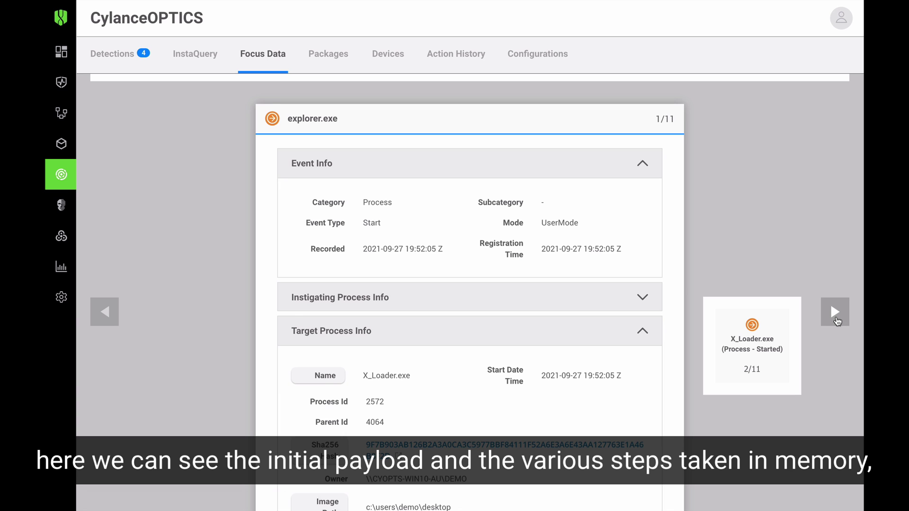
{"action": "left_click", "coordinate": [836, 318]}
{"action": "left_click", "coordinate": [836, 315]}
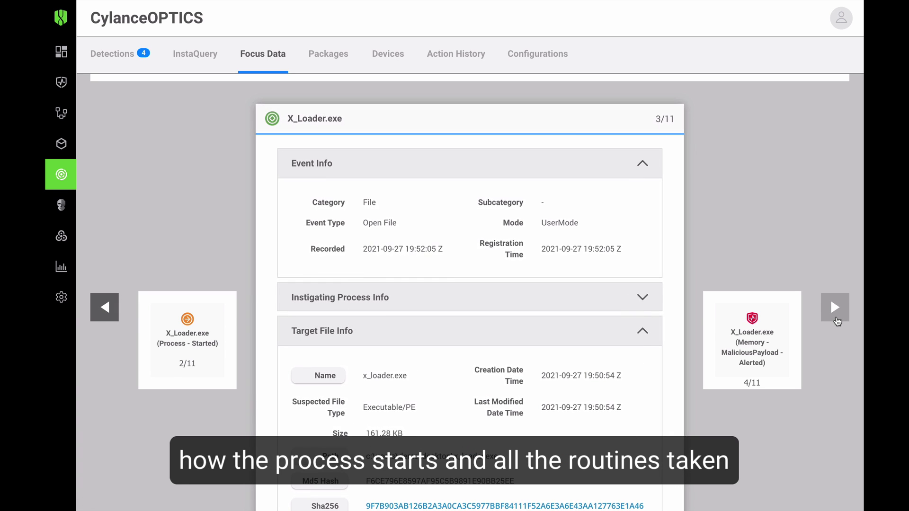
{"action": "left_click", "coordinate": [836, 318]}
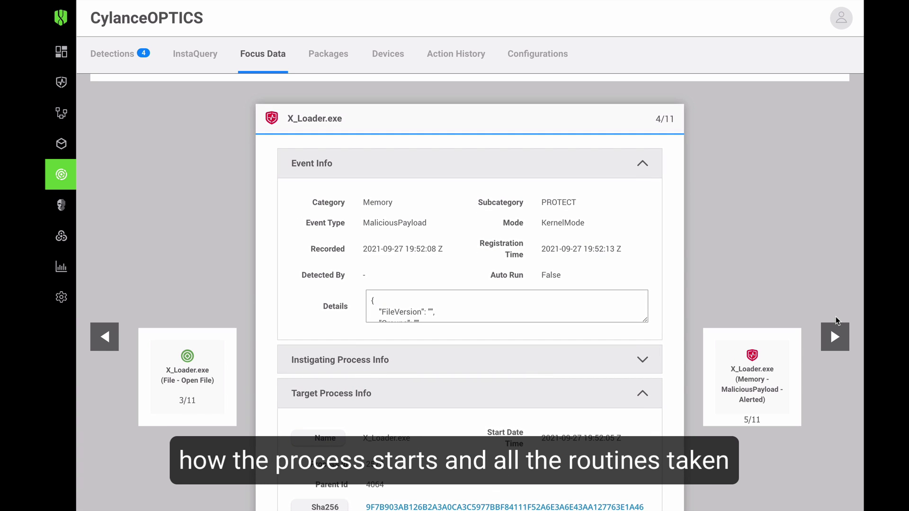
{"action": "left_click", "coordinate": [837, 345]}
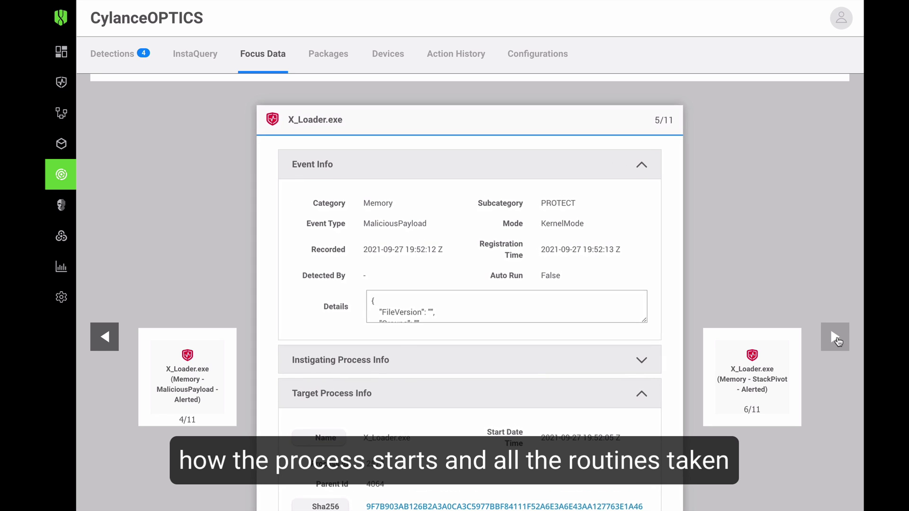
- Continue through the StackPivot, SetThreadContext and OopUnmap events to the process exit event
{"action": "left_click", "coordinate": [836, 338]}
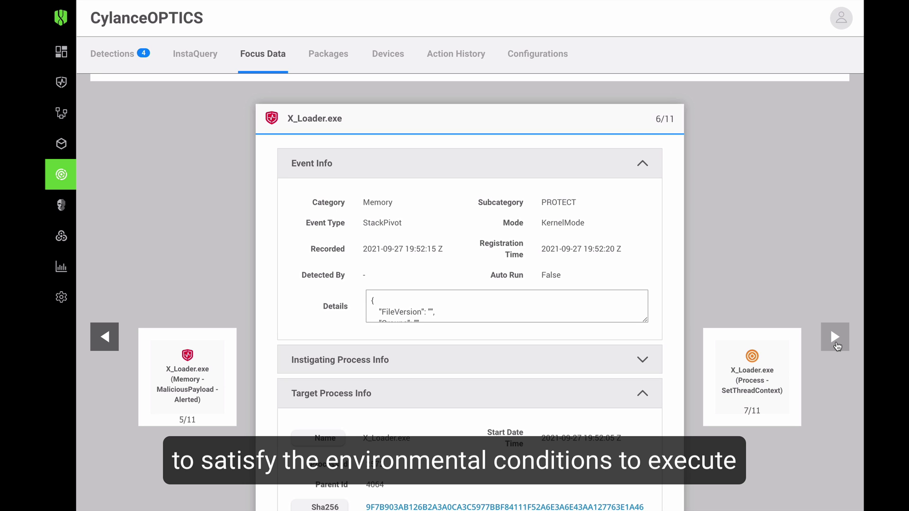
{"action": "left_click", "coordinate": [836, 344]}
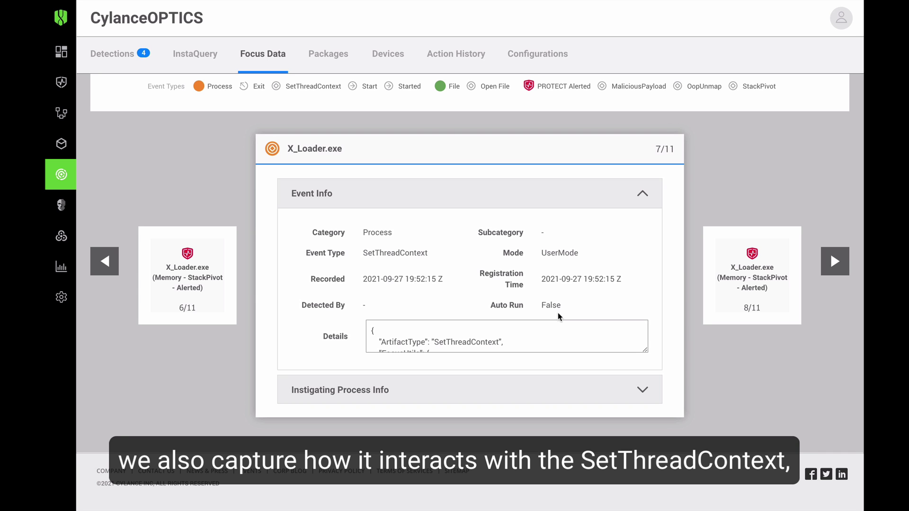
{"action": "left_click", "coordinate": [831, 256]}
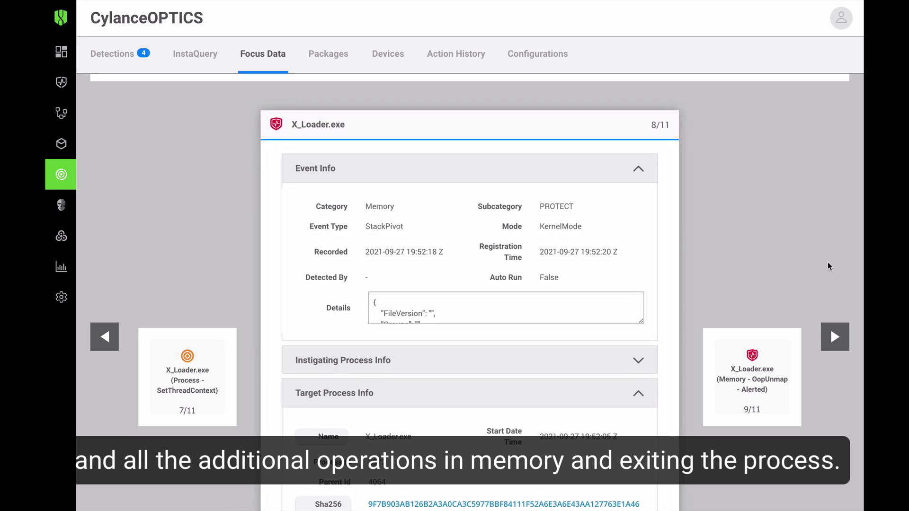
{"action": "left_click", "coordinate": [841, 348]}
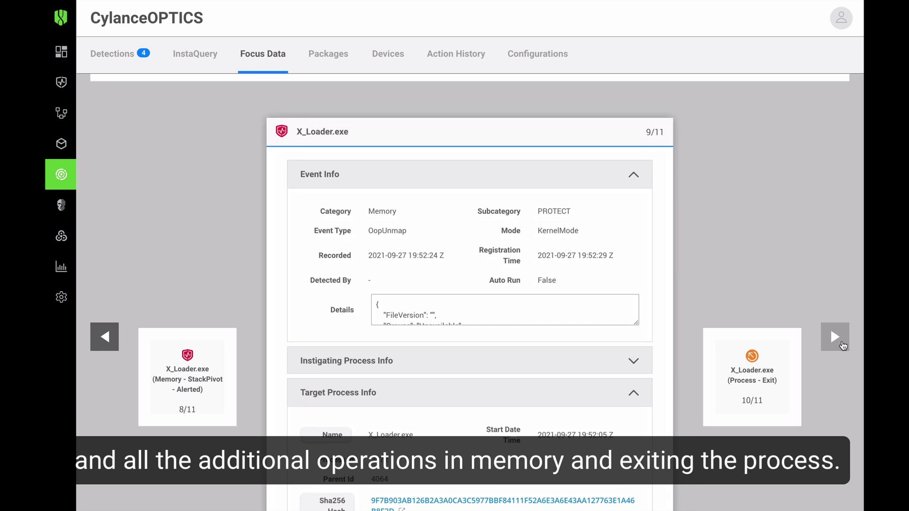
{"action": "left_click", "coordinate": [842, 342]}
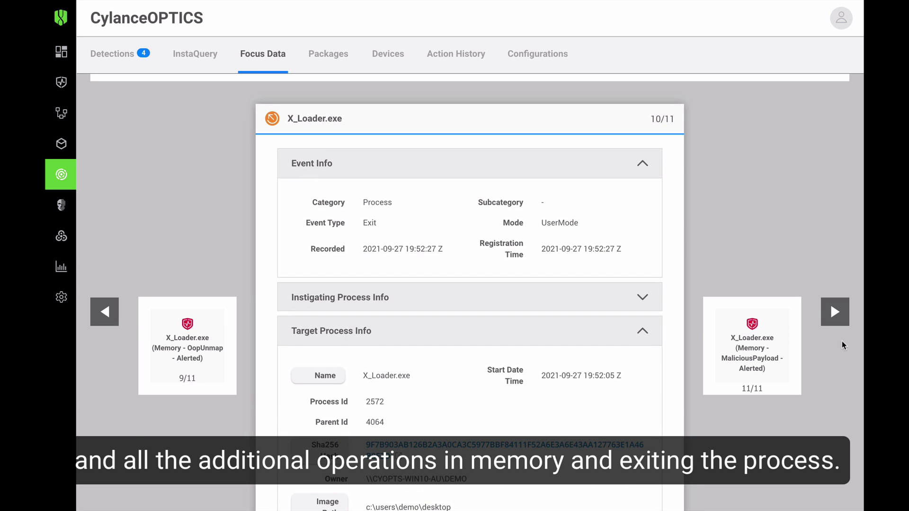
{"action": "scroll", "coordinate": [802, 274], "scroll_direction": "up", "scroll_amount": 6}
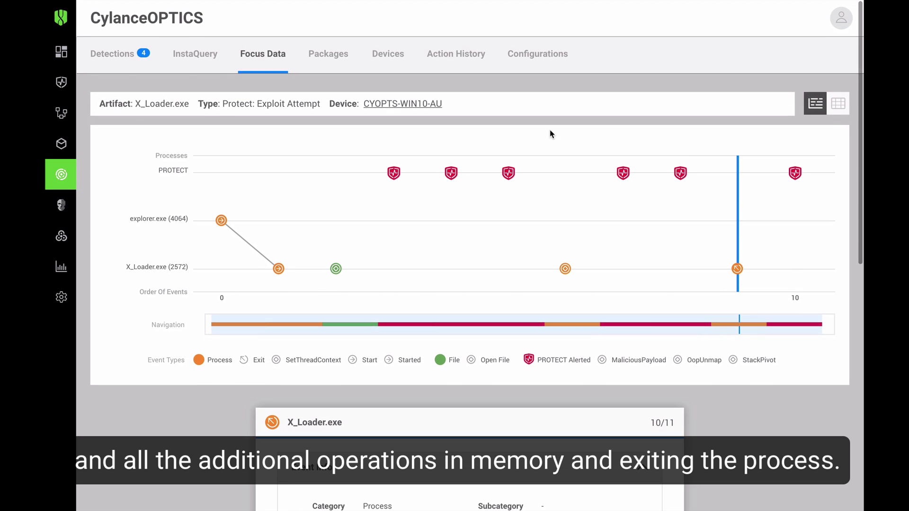
- Return to Focus Data and view the newest explorer.exe exploit attempt's timeline with its cmd.exe child
{"action": "left_click", "coordinate": [271, 59]}
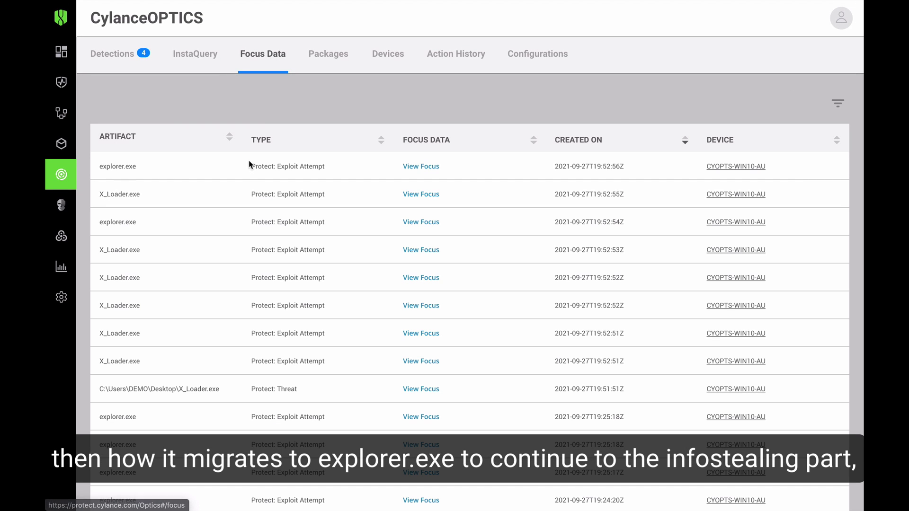
{"action": "left_click", "coordinate": [426, 171]}
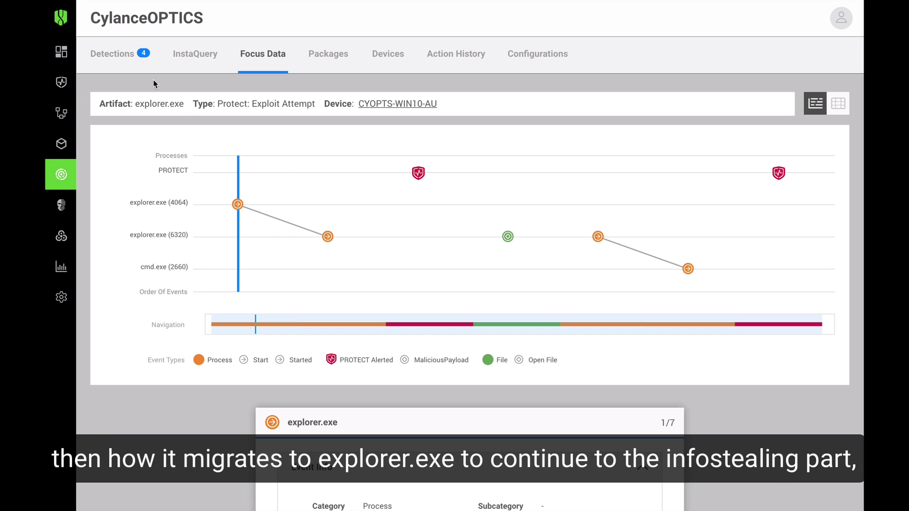
{"action": "left_click", "coordinate": [125, 59]}
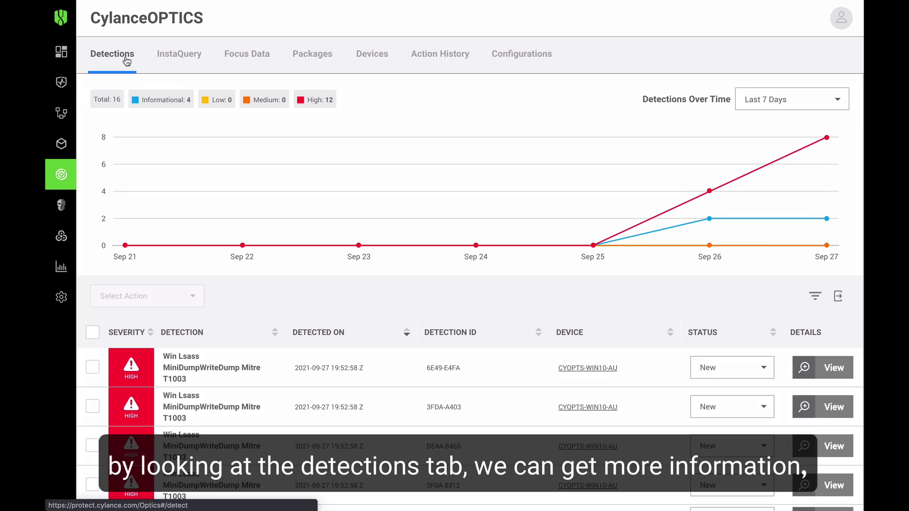
{"action": "scroll", "coordinate": [497, 303], "scroll_direction": "down", "scroll_amount": 1}
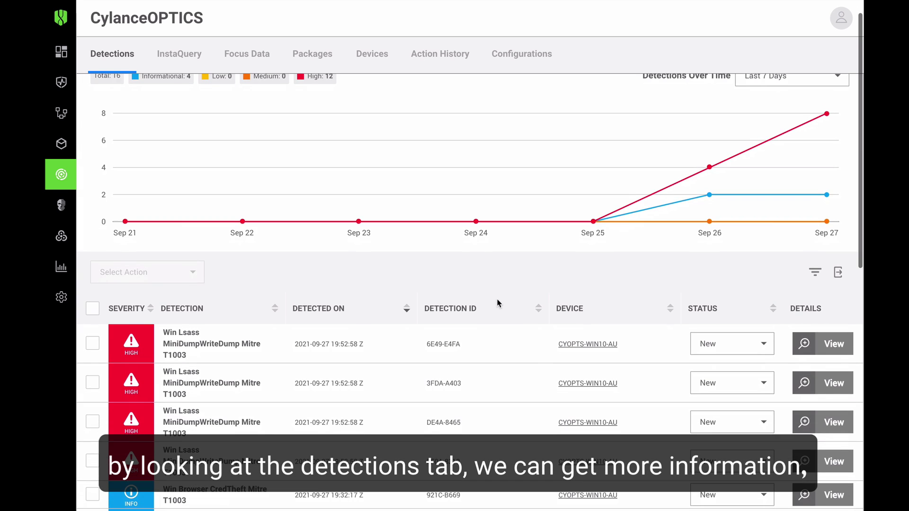
{"action": "scroll", "coordinate": [497, 303], "scroll_direction": "down", "scroll_amount": 3}
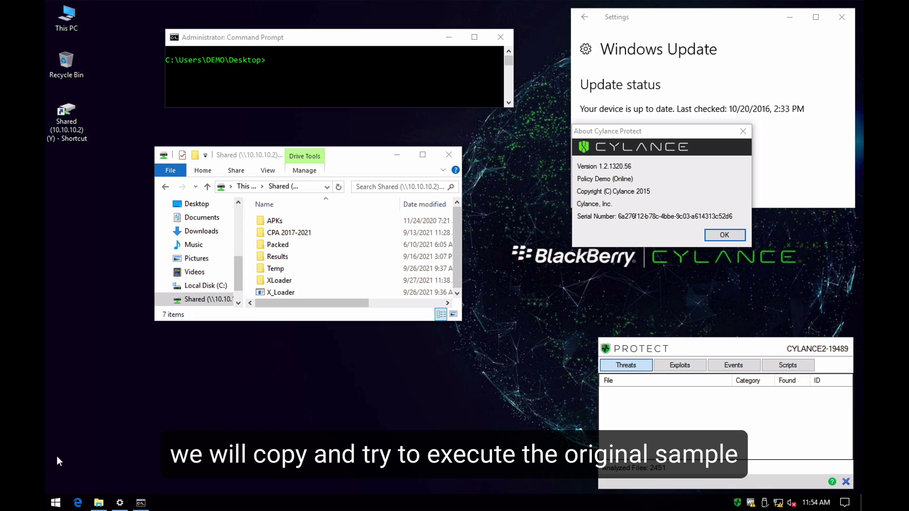
- Copy the X_Loader file from the share and paste it onto the desktop
{"action": "right_click", "coordinate": [273, 296]}
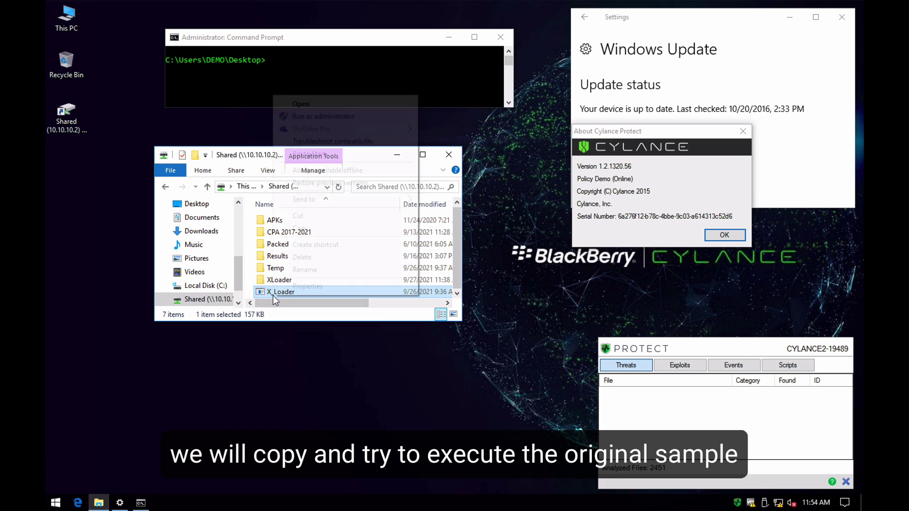
{"action": "left_click", "coordinate": [311, 229]}
{"action": "left_click", "coordinate": [306, 365]}
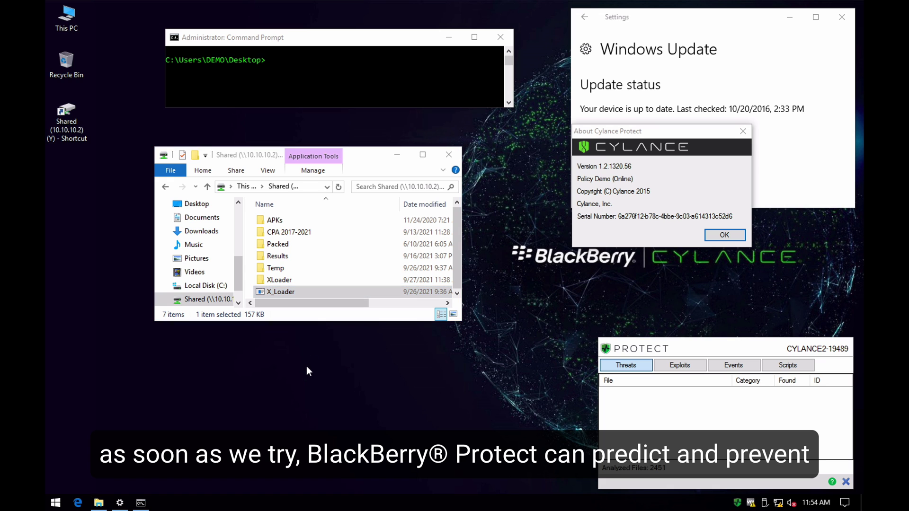
{"action": "right_click", "coordinate": [306, 370]}
{"action": "left_click", "coordinate": [336, 285]}
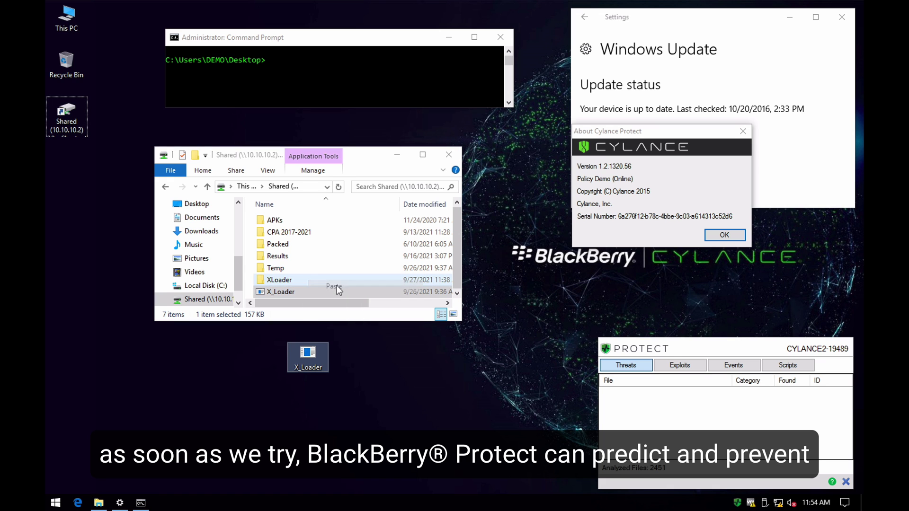
- Run the desktop X_Loader copy, then dismiss the access error after PROTECT quarantines it
{"action": "double_click", "coordinate": [314, 362]}
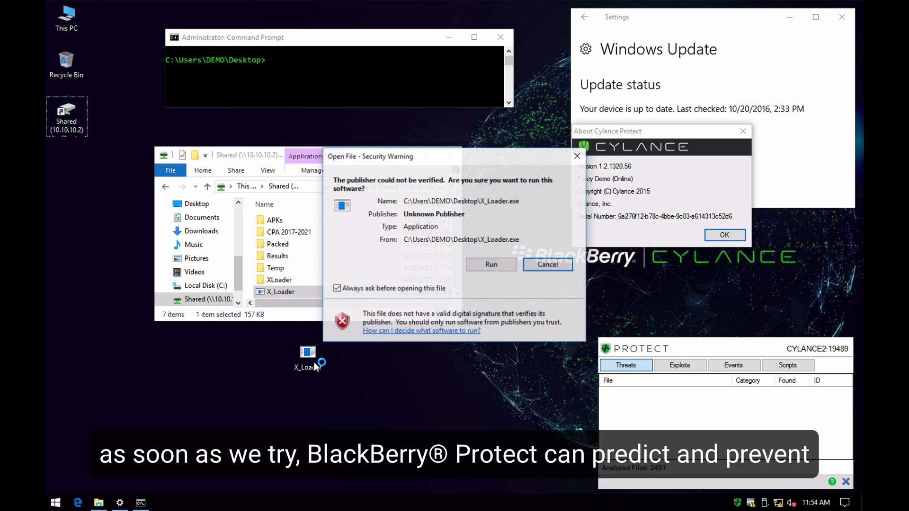
{"action": "left_click", "coordinate": [469, 264]}
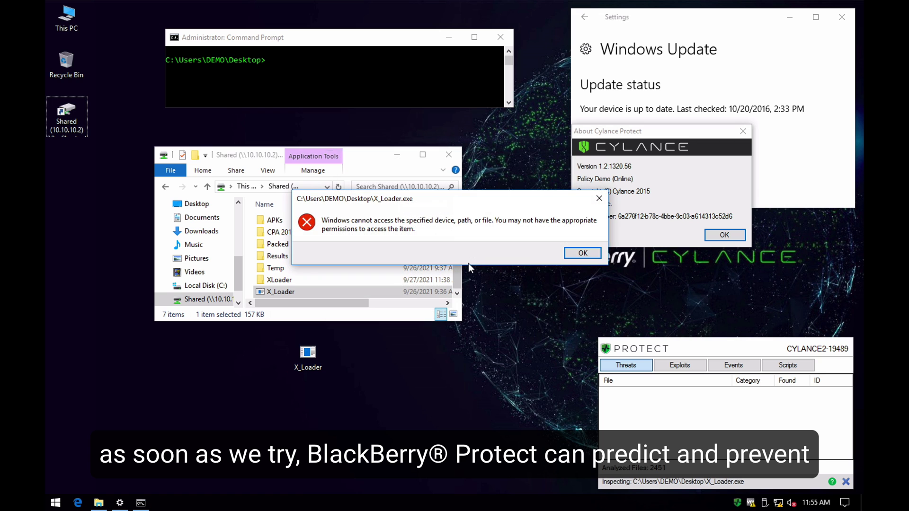
{"action": "left_click", "coordinate": [572, 256]}
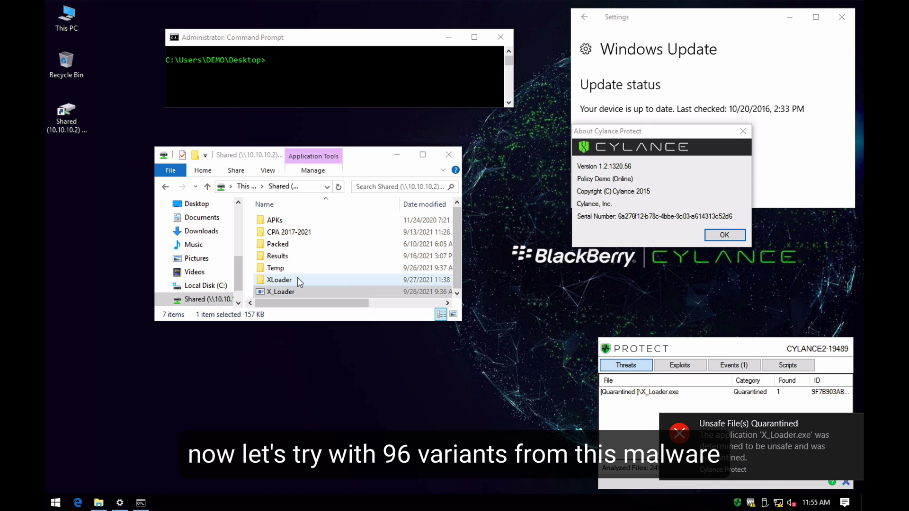
- Copy the XLoader folder of 96 variants from the share to the desktop and open it
{"action": "left_click", "coordinate": [284, 280]}
{"action": "right_click", "coordinate": [283, 280]}
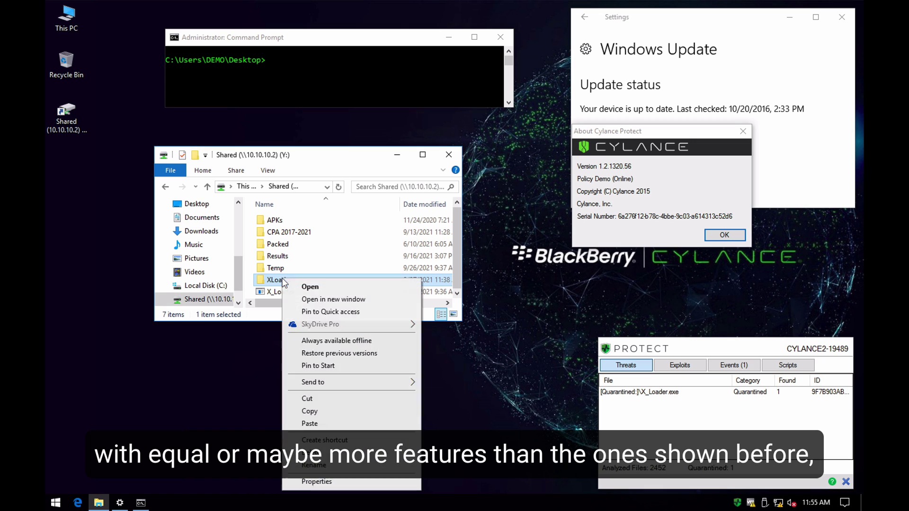
{"action": "left_click", "coordinate": [315, 410]}
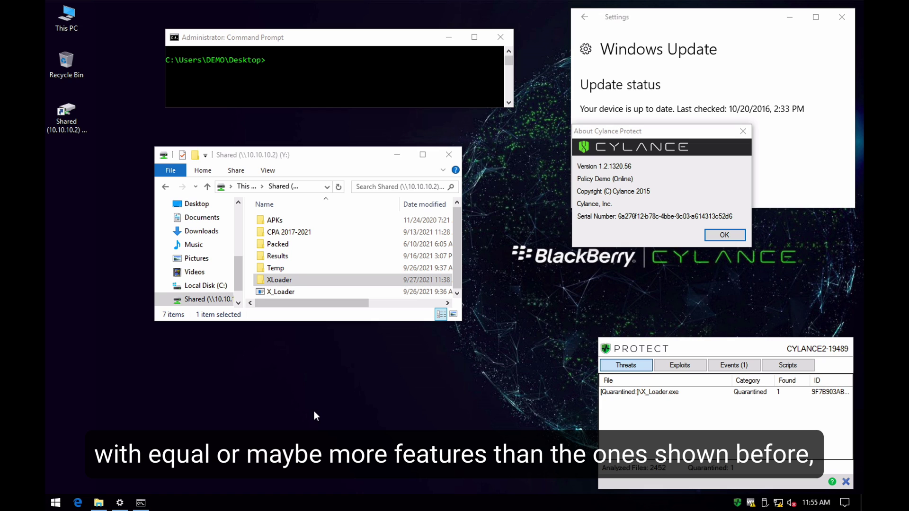
{"action": "right_click", "coordinate": [314, 411]}
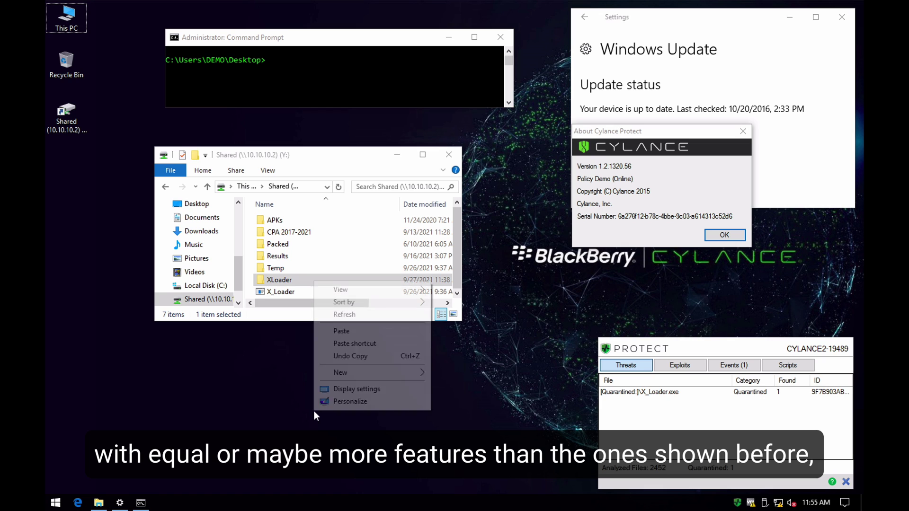
{"action": "left_click", "coordinate": [352, 334]}
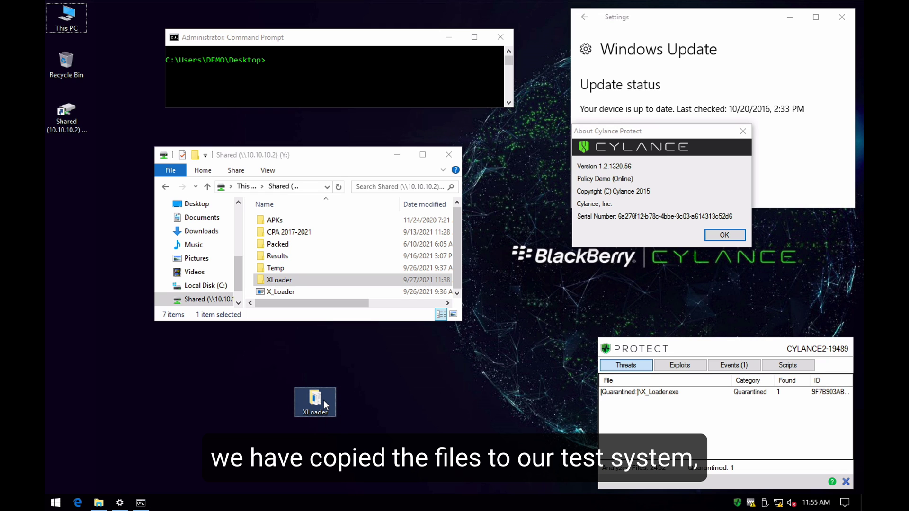
{"action": "double_click", "coordinate": [323, 399]}
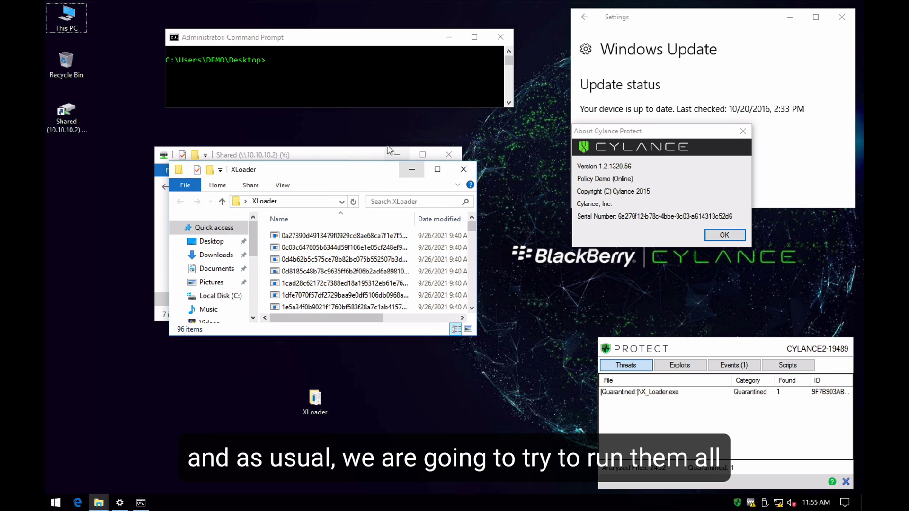
- In the xloader folder, run 'for %f IN (*) do start %f' and watch variants get denied and quarantined
{"action": "left_click", "coordinate": [332, 61]}
{"action": "type", "text": "cd xload"}
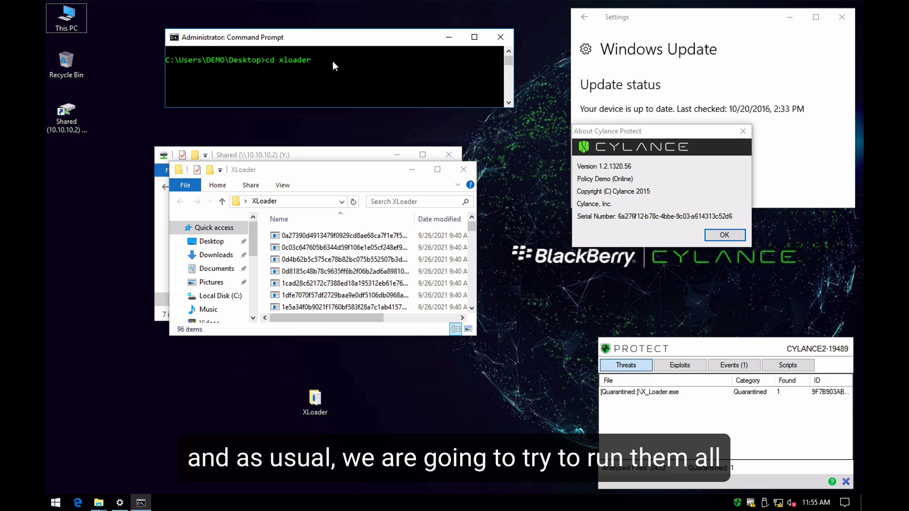
{"action": "type", "text": "er"}
{"action": "key", "text": "Return"}
{"action": "key", "text": "Up"}
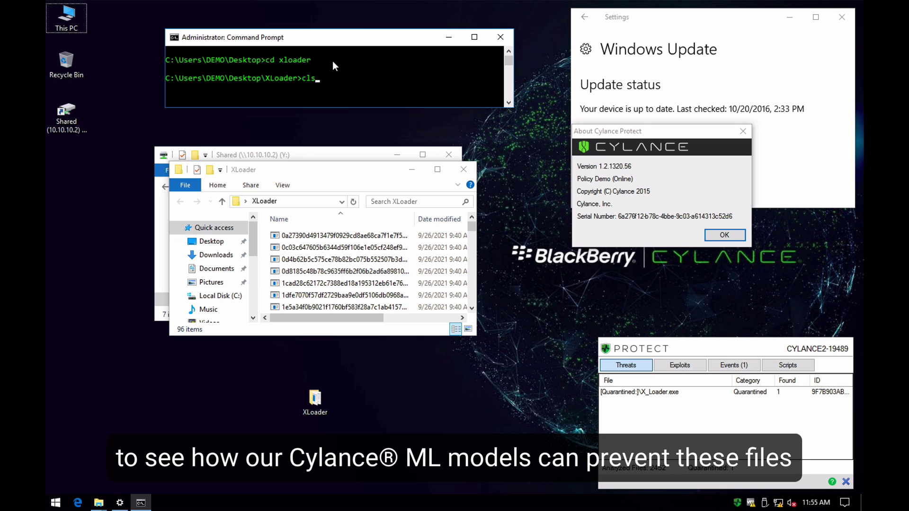
{"action": "key", "text": "Up"}
{"action": "key", "text": "Return"}
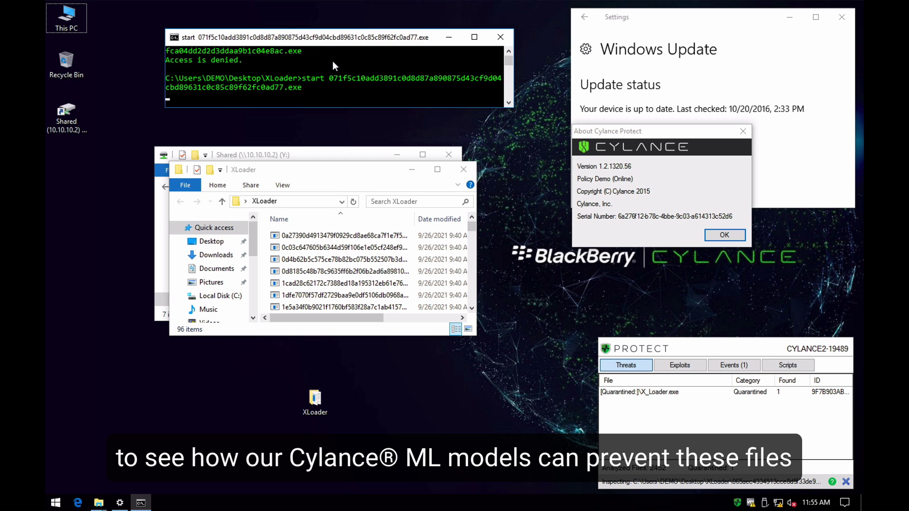
{"action": "left_click_drag", "start_coordinate": [288, 335], "coordinate": [288, 485]}
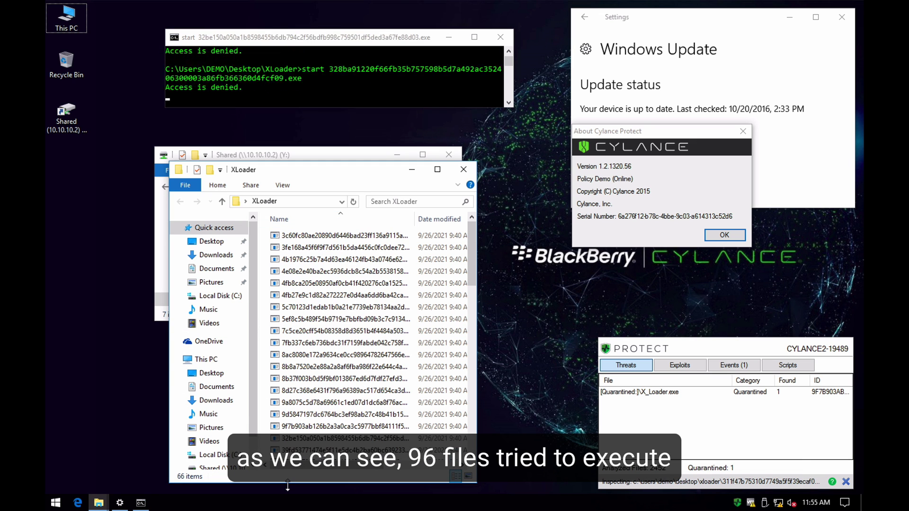